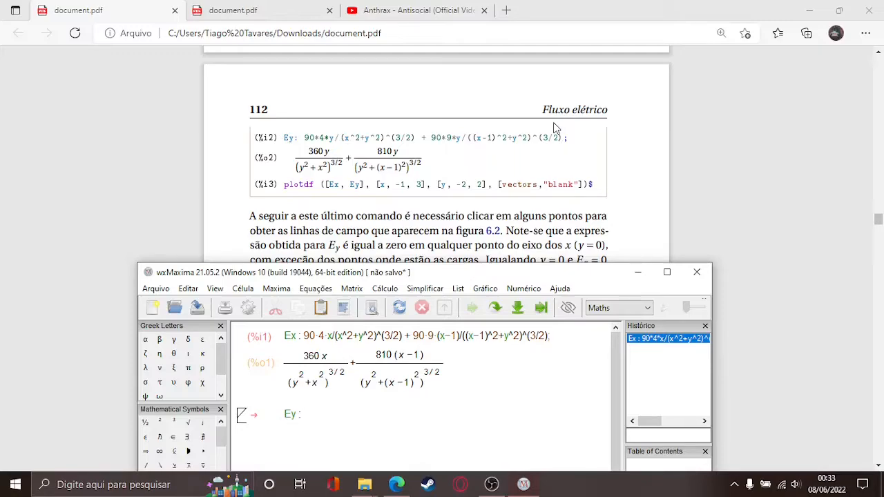
# Step: Begin the Ey cell with the first term 90*4*y/(x^2+y^2)
pyautogui.write('90')
pyautogui.write('*')
pyautogui.write('4')
pyautogui.write('*y')
pyautogui.write('?')
pyautogui.press('BackSpace')
pyautogui.write('/(x^2+y')
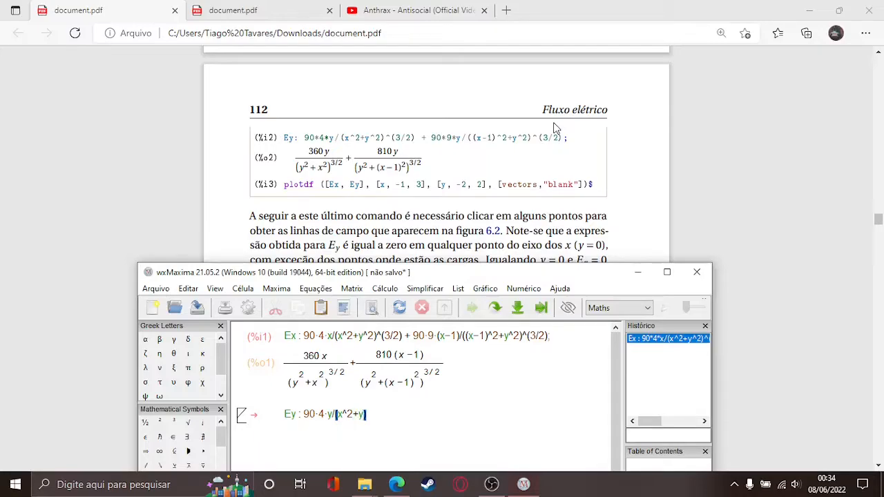
pyautogui.write('^2')
# Step: Add the ^(3/2) exponent and second term 90*9*y/((x-1)^2+y^2)^(3/2), fixing typos
pyautogui.write('^')
pyautogui.write('(3/2')
pyautogui.write('+ 90·')
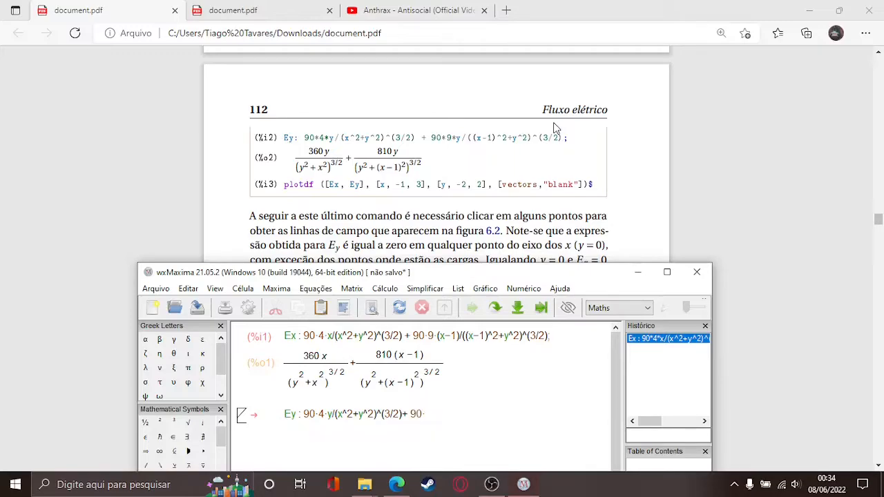
pyautogui.write('*9')
pyautogui.write('*y')
pyautogui.write('/')
pyautogui.write('(')
pyautogui.write('(')
pyautogui.write('x-1')
pyautogui.write(')')
pyautogui.write('~^')
pyautogui.press('BackSpace')
pyautogui.press('BackSpace')
pyautogui.write('^)')
pyautogui.press('Right')
pyautogui.write('2+y')
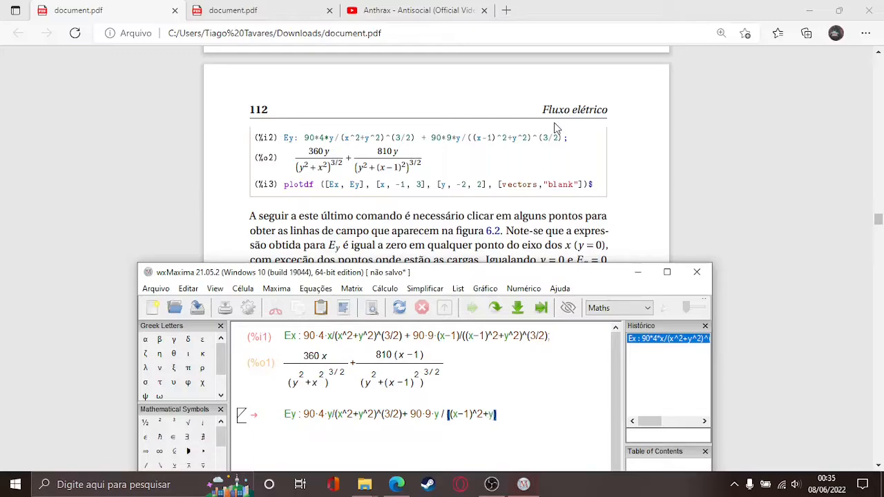
pyautogui.write('^2')
pyautogui.write('^~')
pyautogui.press('BackSpace')
pyautogui.write('(3/')
pyautogui.write('2)^(3/2')
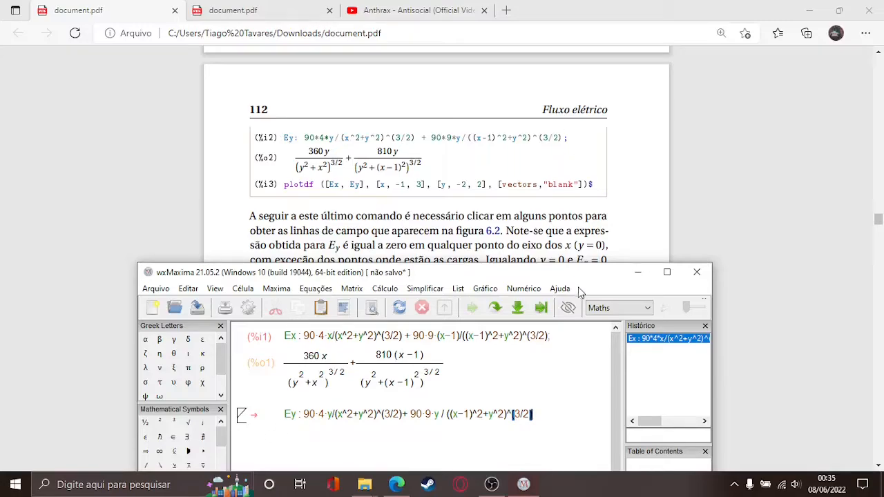
pyautogui.scroll(-1, 574, 215)
# Step: Evaluate Ey, giving 360y/(y²+x²)^(3/2) + 810y/(y²+(x−1)²)^(3/2)
pyautogui.moveTo(592, 278); pyautogui.dragTo(595, 159)
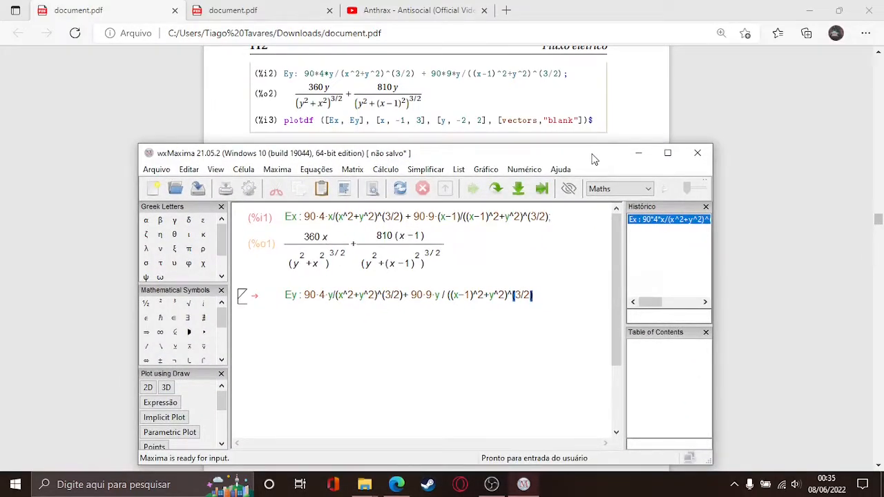
pyautogui.hotkey('shift', 'Return')
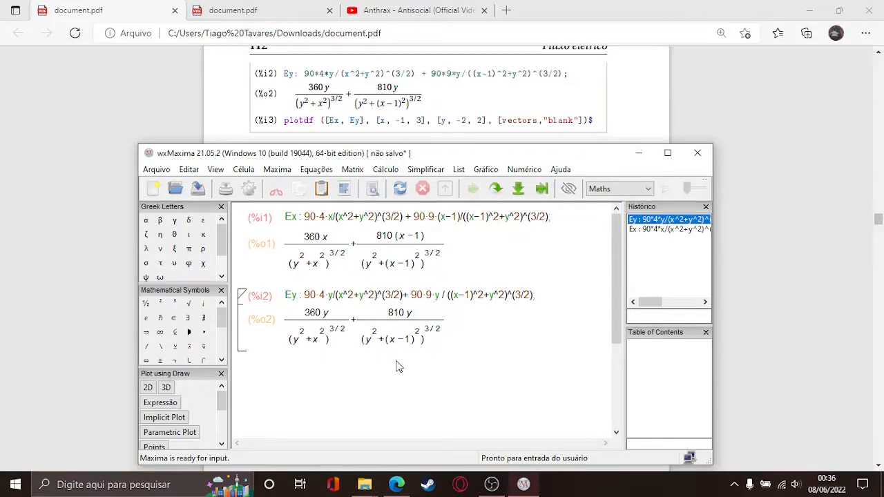
pyautogui.press('Return')
pyautogui.press('BackSpace')
# Step: Start a new input cell with the command plotdf
pyautogui.write('plot')
pyautogui.write('df (')
pyautogui.press('BackSpace')
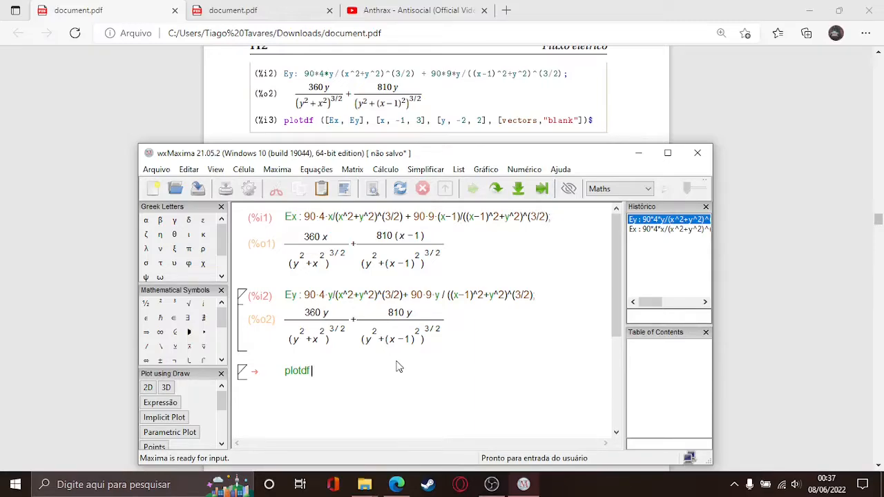
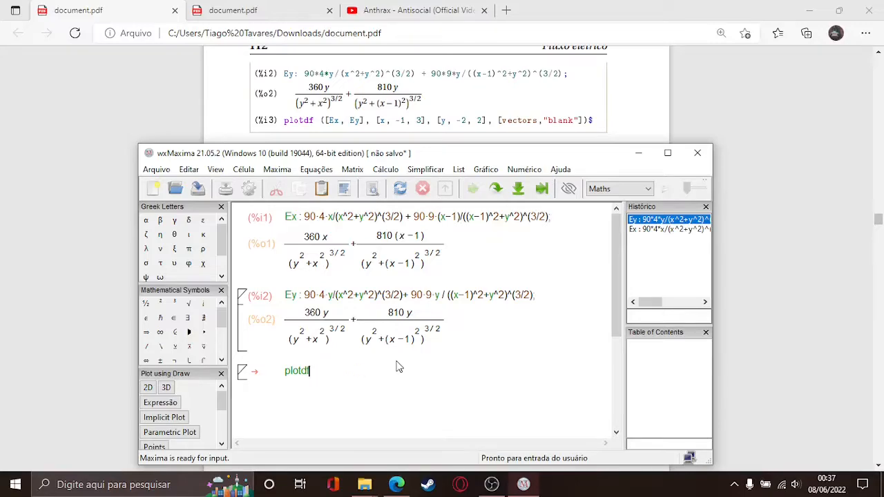
# Step: Remove the stray digits and shape the command into plotdf( [] ), checking the PDF example
pyautogui.write('([')
pyautogui.scroll(3, 597, 109)
pyautogui.scroll(10, 559, 110)
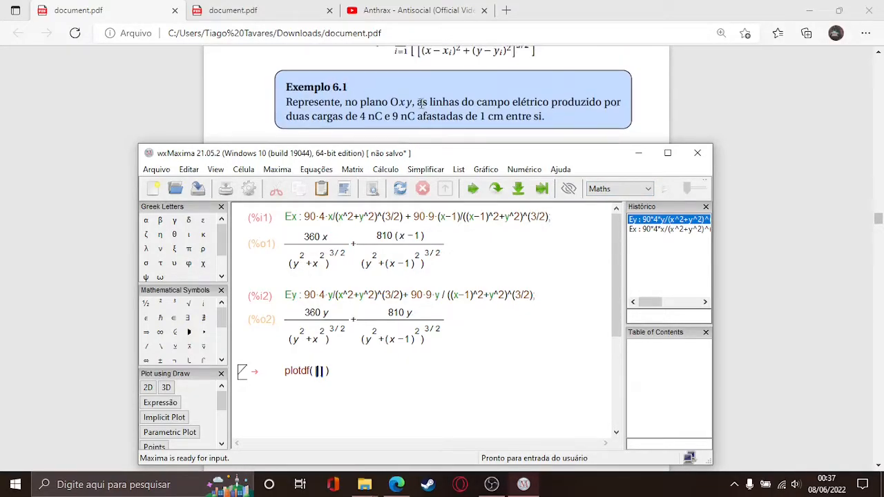
pyautogui.scroll(-3, 458, 105)
pyautogui.scroll(-8, 458, 105)
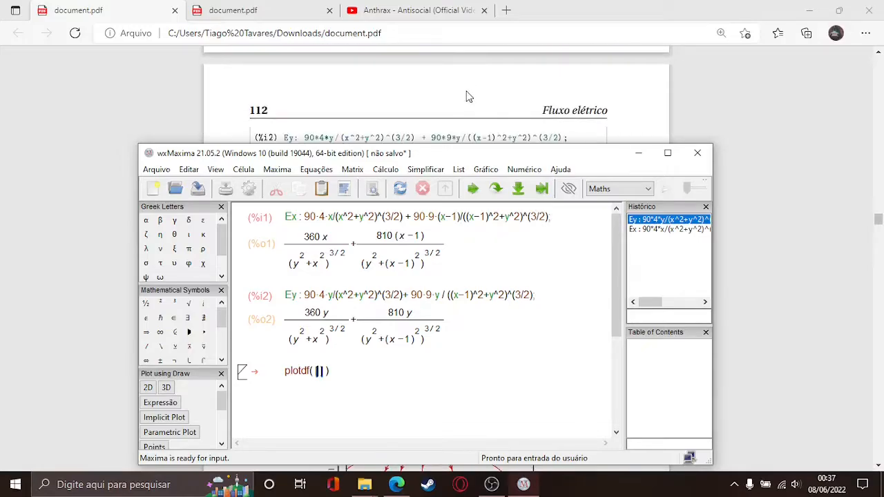
pyautogui.scroll(-3, 511, 102)
pyautogui.scroll(1, 512, 97)
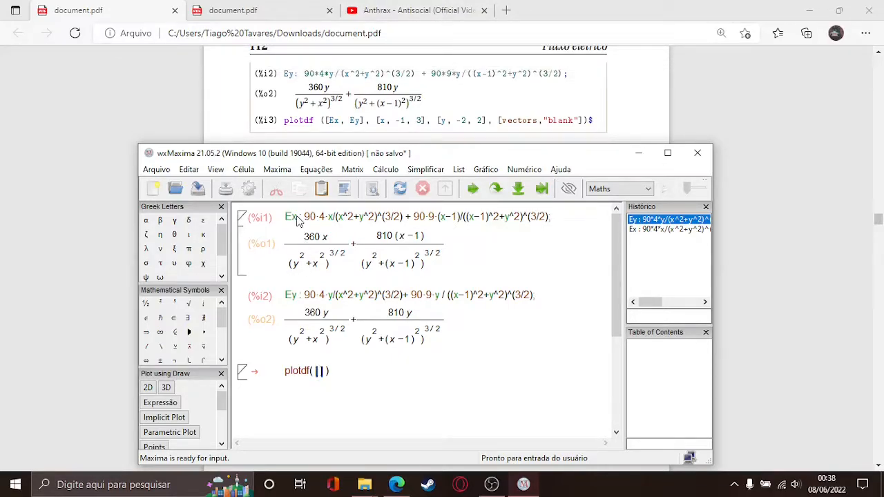
# Step: Fill the plotdf list with the field components [Ex, Ey]
pyautogui.press('Up')
pyautogui.press('Up')
pyautogui.press('Up')
pyautogui.press('Up')
pyautogui.press('Up')
pyautogui.press('Up')
pyautogui.press('Up')
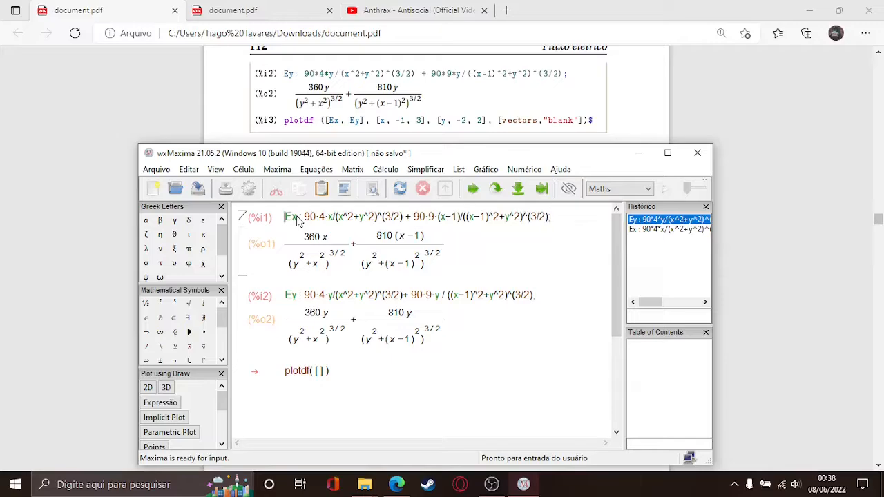
pyautogui.press('Right')
pyautogui.press('Right')
pyautogui.press('Down')
pyautogui.press('Down')
pyautogui.press('Down')
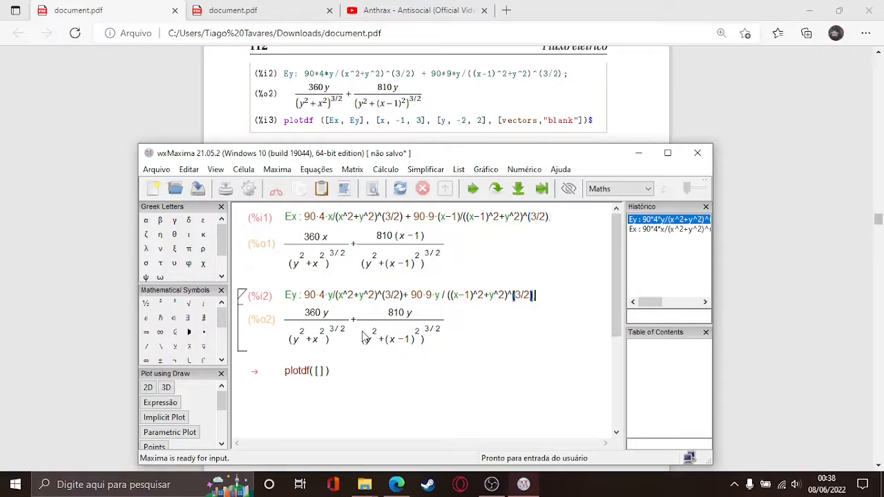
pyautogui.press('Right')
pyautogui.press('Right')
pyautogui.press('Right')
pyautogui.press('Right')
pyautogui.press('Right')
pyautogui.press('Right')
pyautogui.press('Right')
pyautogui.press('Right')
pyautogui.write('Ex, Ey')
pyautogui.press('BackSpace')
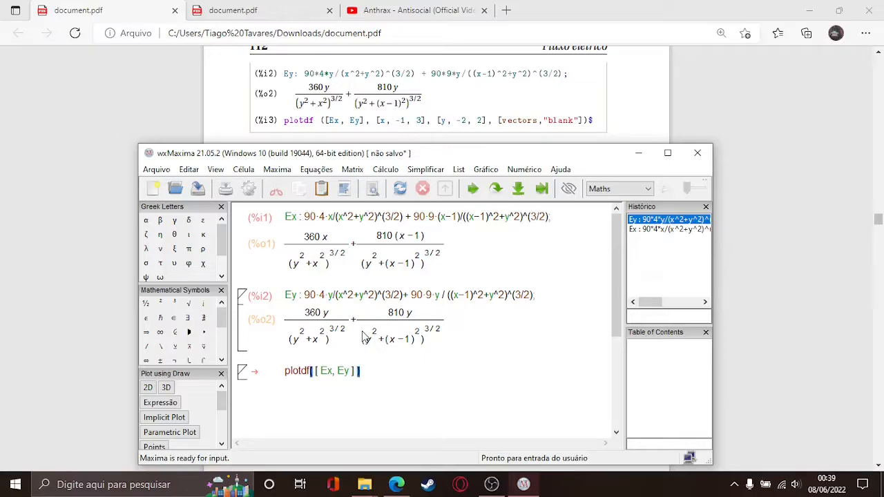
pyautogui.write(',')
# Step: Add the ranges [x, -1, 3] and [y, -2, 2], then start the vectors "blank" option
pyautogui.write('[x, -1, 3')
pyautogui.press('Left')
pyautogui.press('Left')
pyautogui.press('Left')
pyautogui.press('Left')
pyautogui.press('Right')
pyautogui.press('Right')
pyautogui.press('Right')
pyautogui.press('Right')
pyautogui.write(', [y, ')
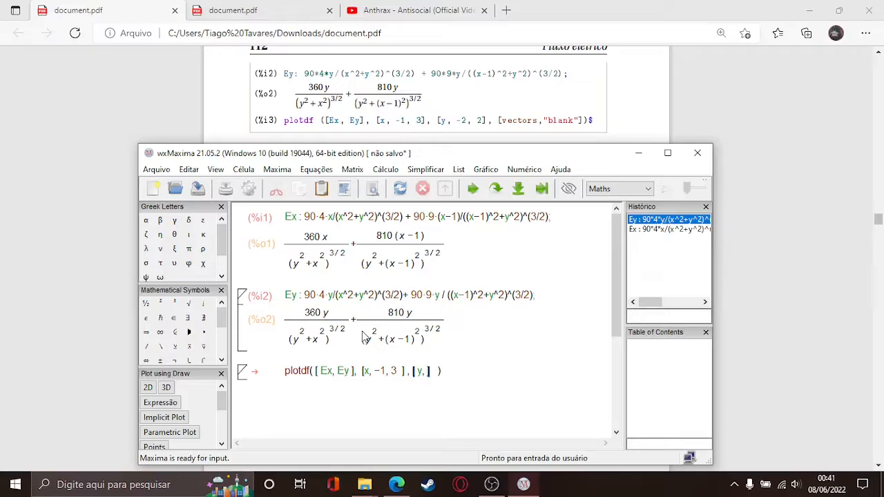
pyautogui.write('-2')
pyautogui.write(', 3')
pyautogui.press('BackSpace')
pyautogui.write('2,')
pyautogui.press('Left')
pyautogui.press('Left')
pyautogui.press('Left')
pyautogui.press('Left')
pyautogui.press('Left')
pyautogui.press('Left')
pyautogui.press('Left')
pyautogui.press('Left')
pyautogui.press('Left')
pyautogui.press('Left')
pyautogui.press('Right')
pyautogui.press('Right')
pyautogui.press('Right')
pyautogui.press('Right')
pyautogui.press('Right')
pyautogui.press('Right')
pyautogui.press('Left')
pyautogui.press('Left')
pyautogui.press('Left')
pyautogui.press('Right')
pyautogui.press('Right')
pyautogui.press('Right')
pyautogui.press('Right')
pyautogui.press('Right')
pyautogui.press('Right')
pyautogui.press('Right')
pyautogui.write(', [vectors')
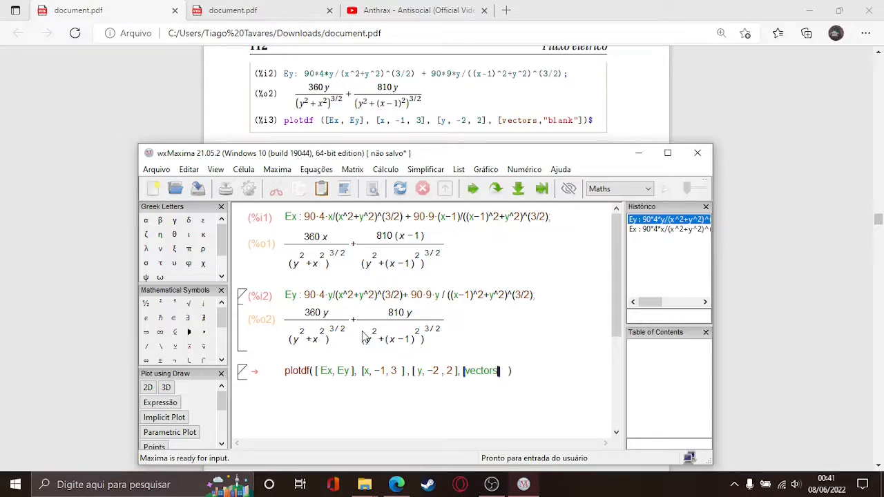
pyautogui.write(', "blank')
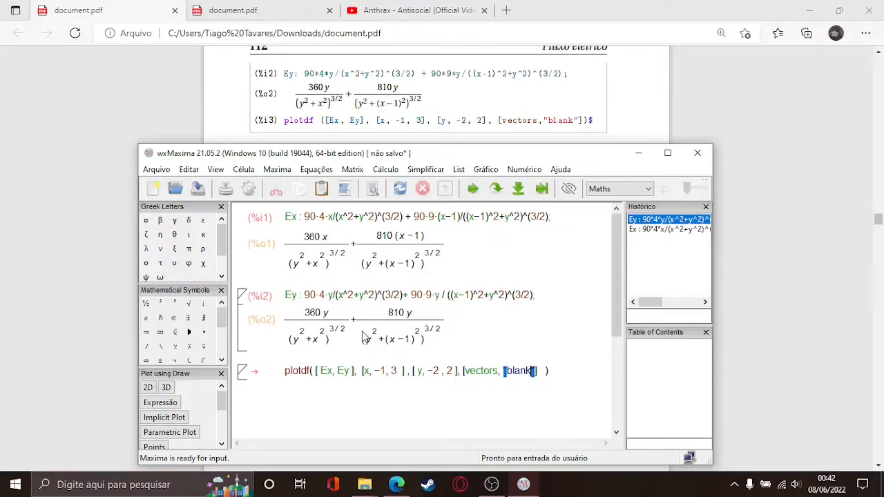
# Step: Finish the [vectors, "blank"] argument by moving past its closing bracket
pyautogui.press('Right')
pyautogui.press('Right')
pyautogui.press('Right')
# Step: Run the plotdf command to open the blank field plot (x −1..3, y −2..2)
pyautogui.hotkey('shift', 'Return')
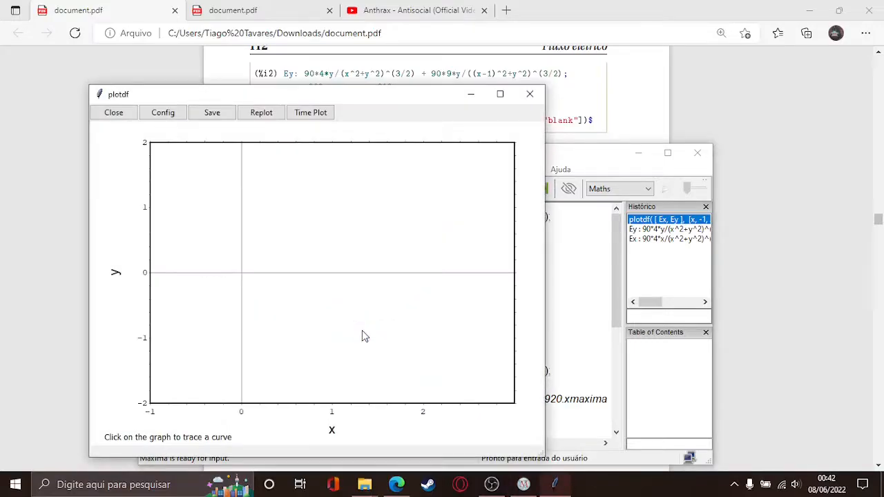
pyautogui.moveTo(381, 101); pyautogui.dragTo(661, 321)
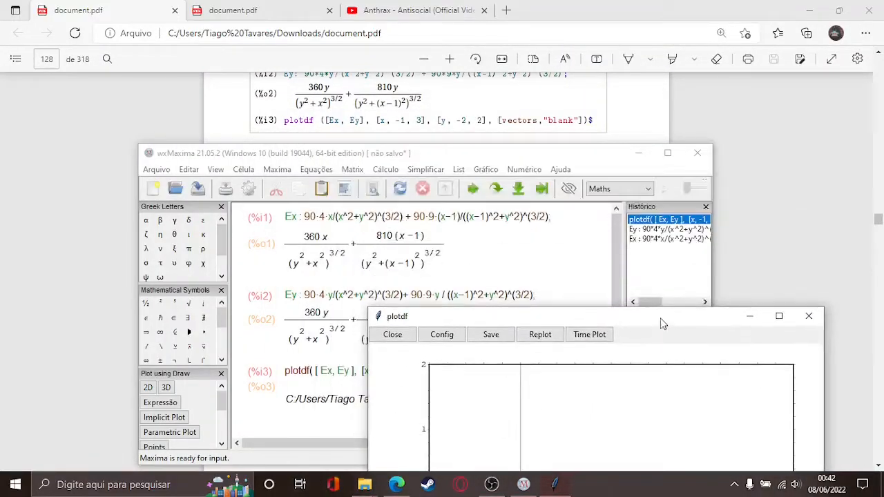
pyautogui.moveTo(603, 155); pyautogui.dragTo(589, 71)
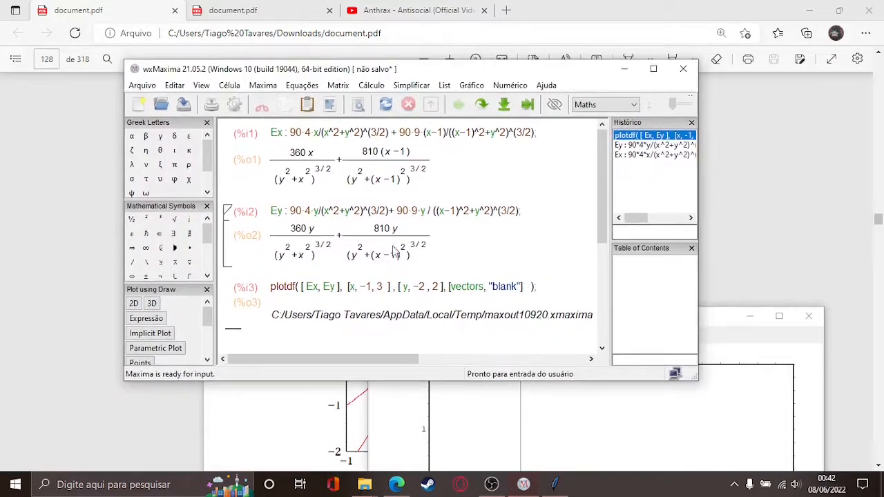
# Step: Minimize the worksheet and move the plot window over the PDF so it's fully visible
pyautogui.moveTo(392, 361); pyautogui.dragTo(524, 361)
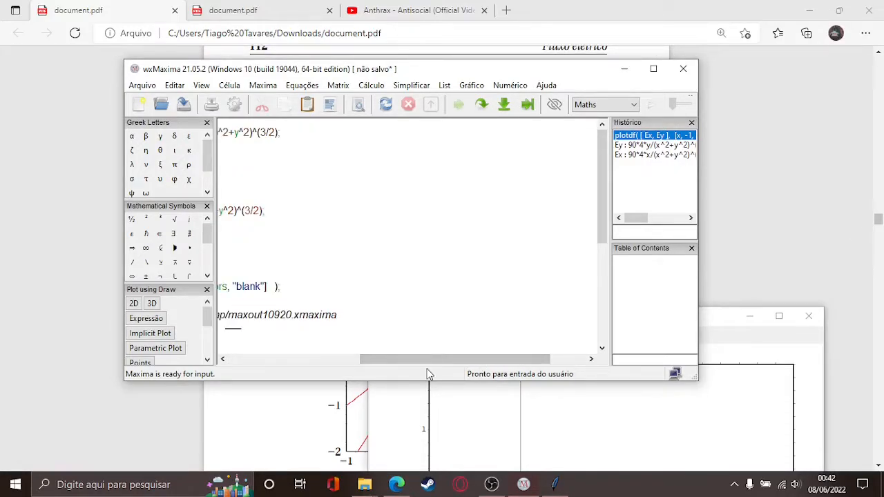
pyautogui.moveTo(430, 361); pyautogui.dragTo(310, 365)
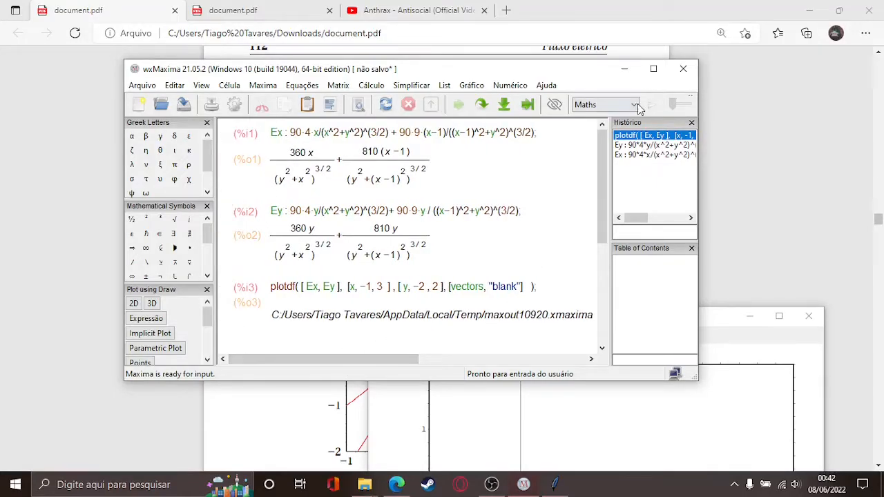
pyautogui.click(626, 69)
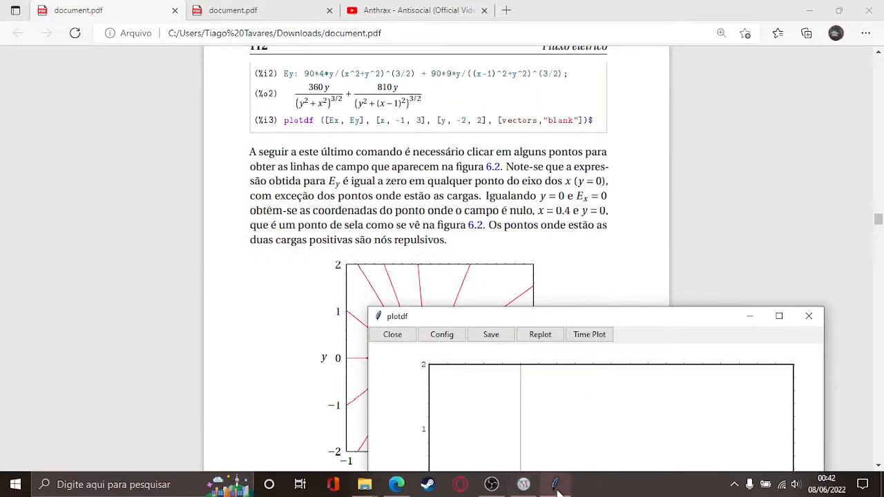
pyautogui.moveTo(560, 492)
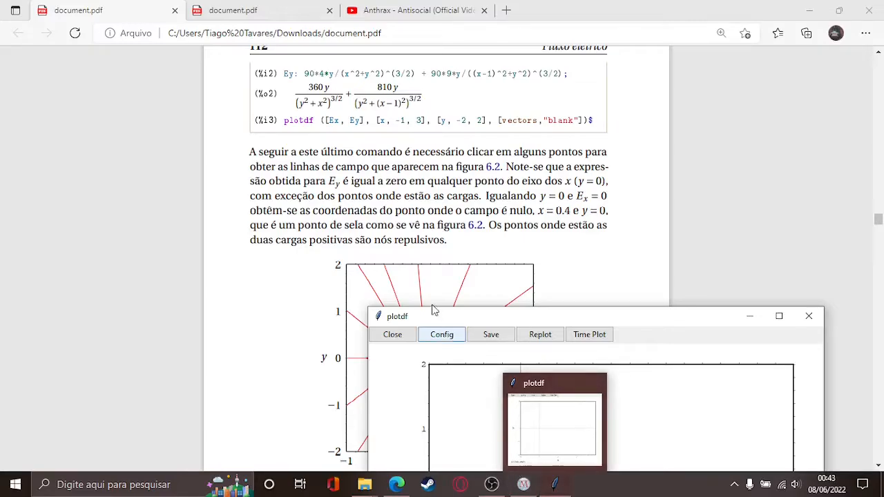
pyautogui.moveTo(444, 320); pyautogui.dragTo(291, 160)
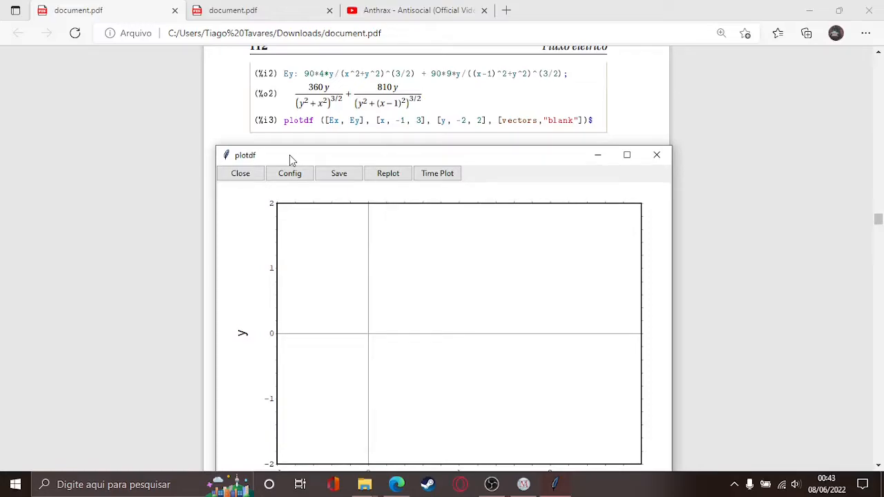
pyautogui.moveTo(331, 156); pyautogui.dragTo(297, 74)
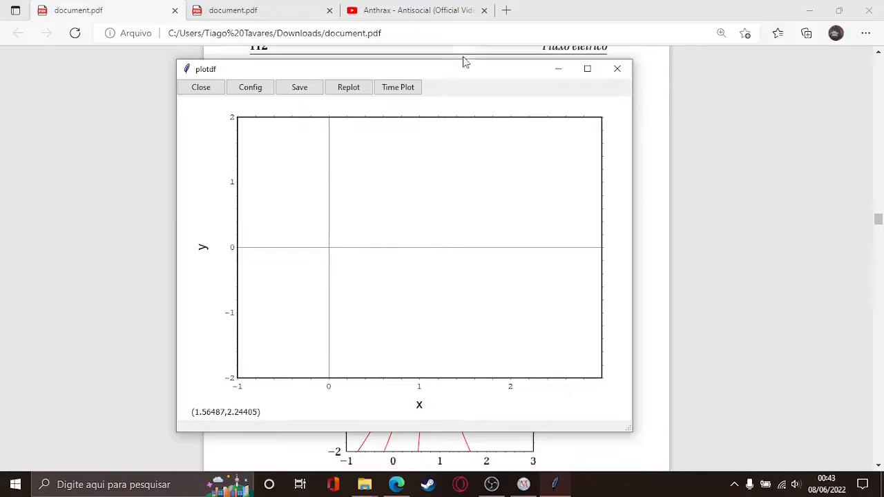
pyautogui.moveTo(453, 74); pyautogui.dragTo(487, 85)
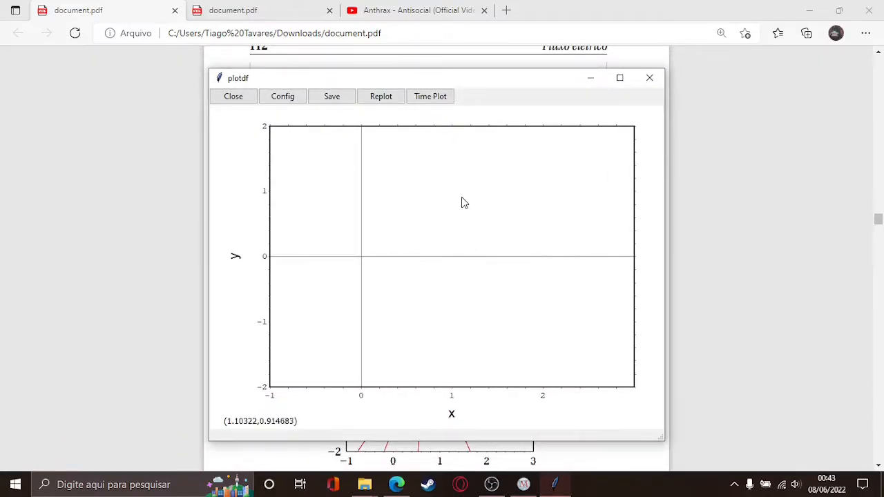
# Step: Trace about 19 field lines around the charges at (0,0) and (1,0) and through the saddle region
pyautogui.click(473, 184)
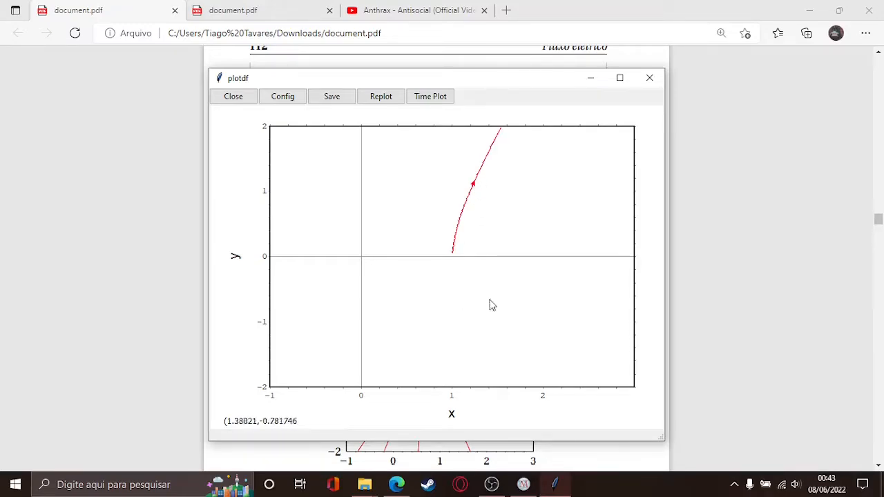
pyautogui.click(539, 212)
pyautogui.click(389, 205)
pyautogui.click(313, 214)
pyautogui.click(331, 301)
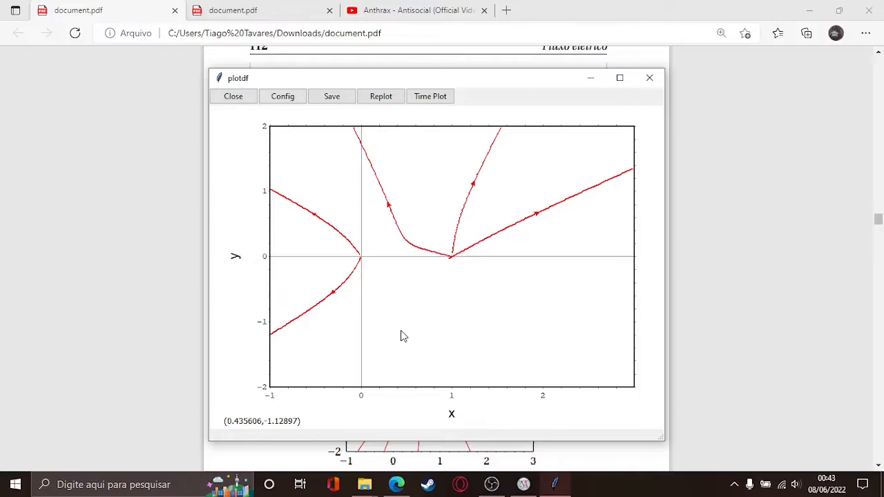
pyautogui.click(410, 308)
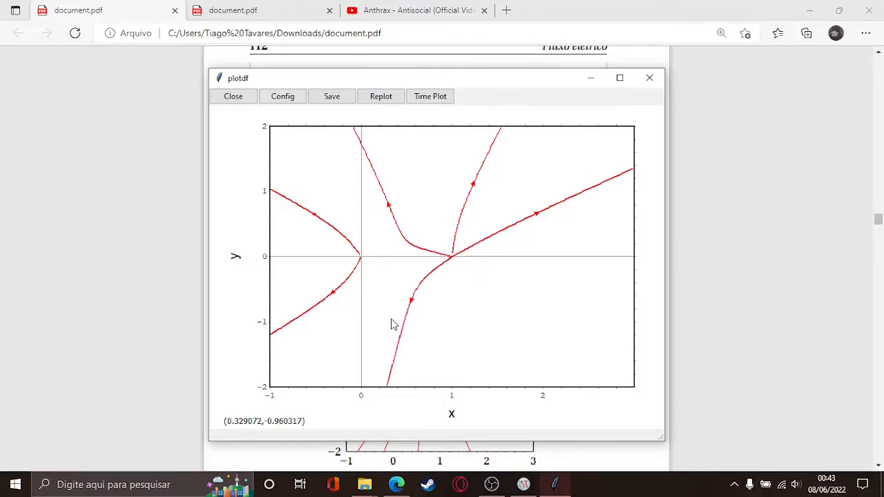
pyautogui.click(378, 300)
pyautogui.click(470, 285)
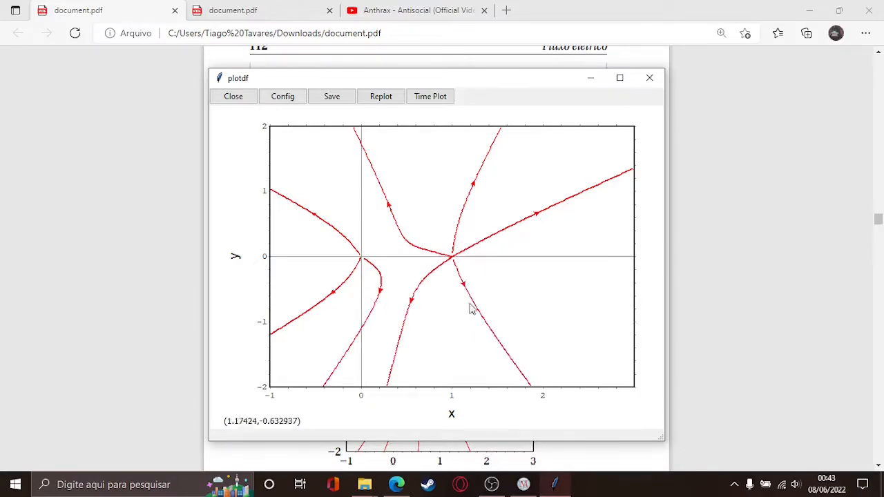
pyautogui.click(437, 327)
pyautogui.click(528, 284)
pyautogui.click(572, 263)
pyautogui.click(378, 230)
pyautogui.click(399, 277)
pyautogui.click(332, 257)
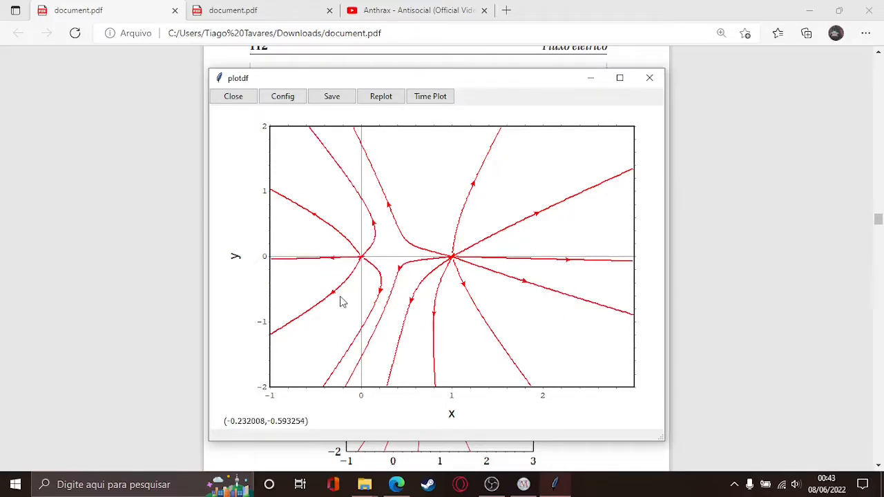
pyautogui.click(391, 255)
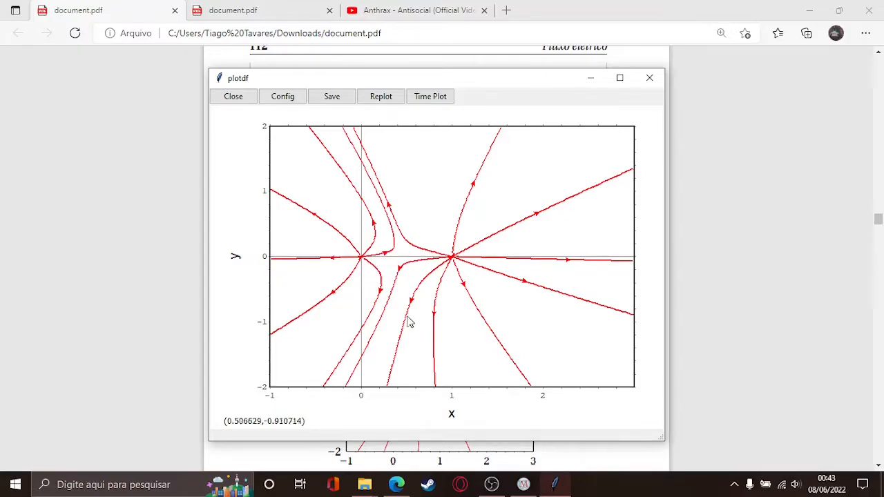
pyautogui.click(421, 216)
pyautogui.click(492, 205)
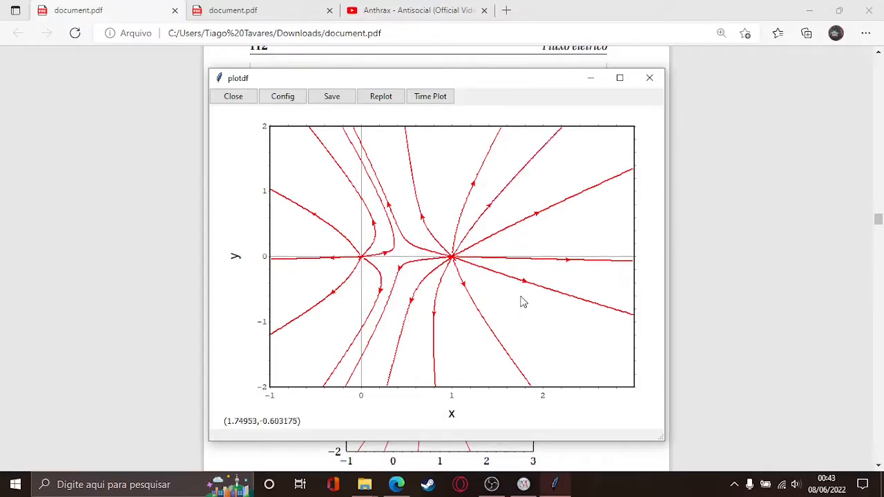
pyautogui.click(381, 269)
pyautogui.click(359, 294)
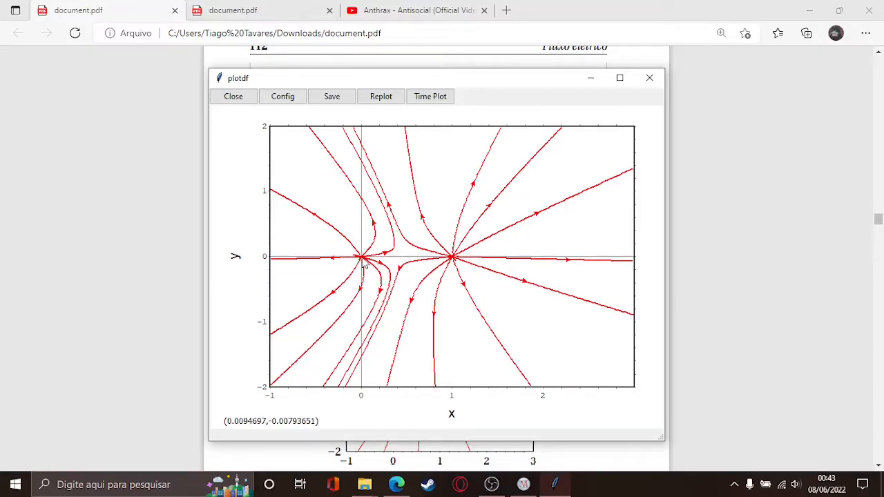
# Step: Compare the plot with the PDF's figure 6.2, then return to page 112's Ey and plotdf code
pyautogui.moveTo(475, 82); pyautogui.dragTo(513, 332)
pyautogui.scroll(-1, 506, 208)
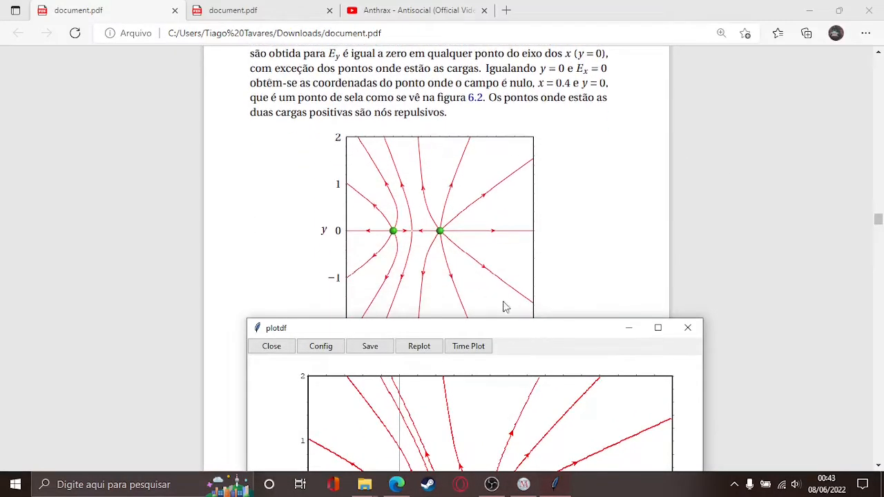
pyautogui.moveTo(509, 332); pyautogui.dragTo(483, 226)
pyautogui.scroll(-1, 479, 173)
pyautogui.scroll(-1, 482, 175)
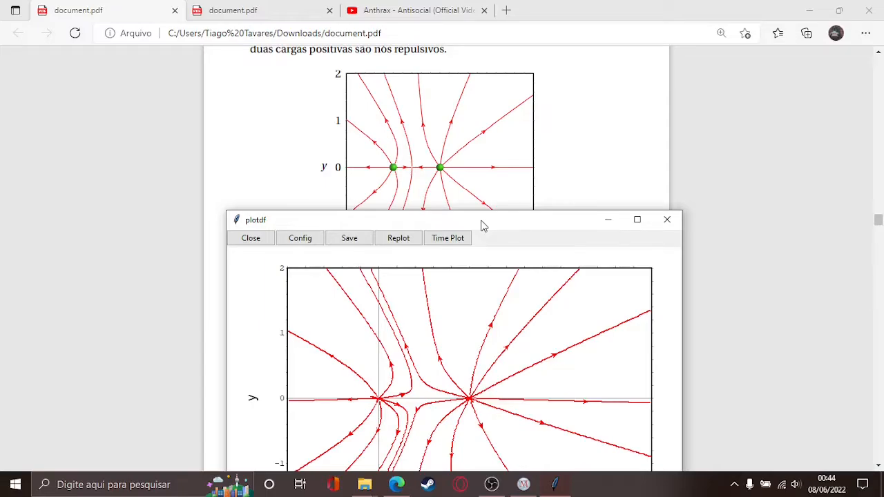
pyautogui.moveTo(481, 226); pyautogui.dragTo(448, 224)
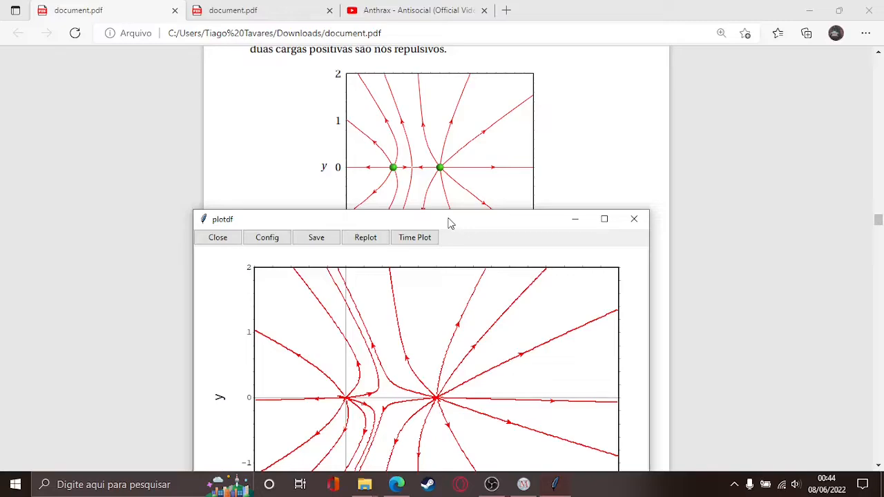
pyautogui.scroll(3, 453, 187)
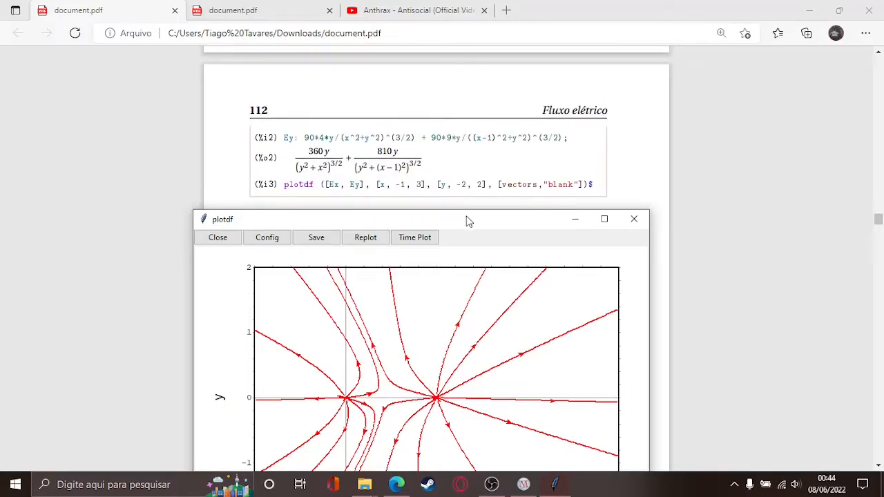
pyautogui.moveTo(467, 222); pyautogui.dragTo(470, 178)
pyautogui.click(525, 484)
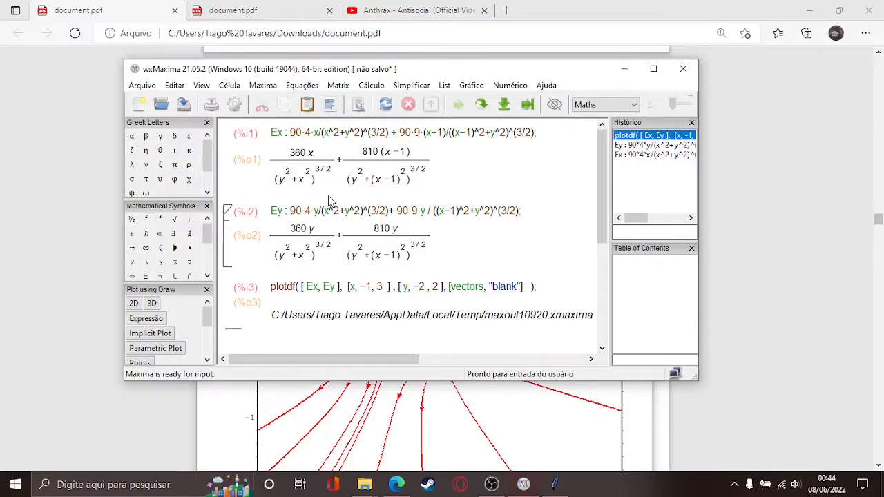
pyautogui.click(629, 72)
# Step: Enlarge the plot window to full screen height and trace two more lines from the charge at (1,0)
pyautogui.moveTo(465, 174); pyautogui.dragTo(474, 50)
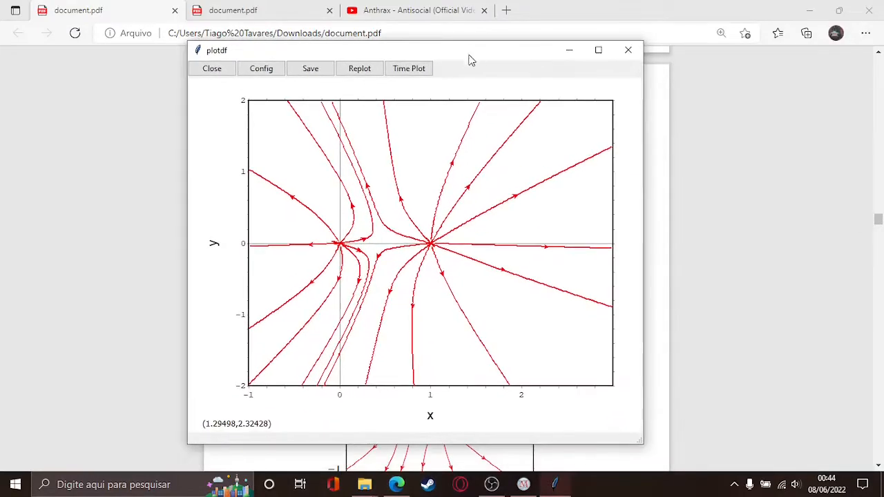
pyautogui.moveTo(646, 288); pyautogui.dragTo(752, 289)
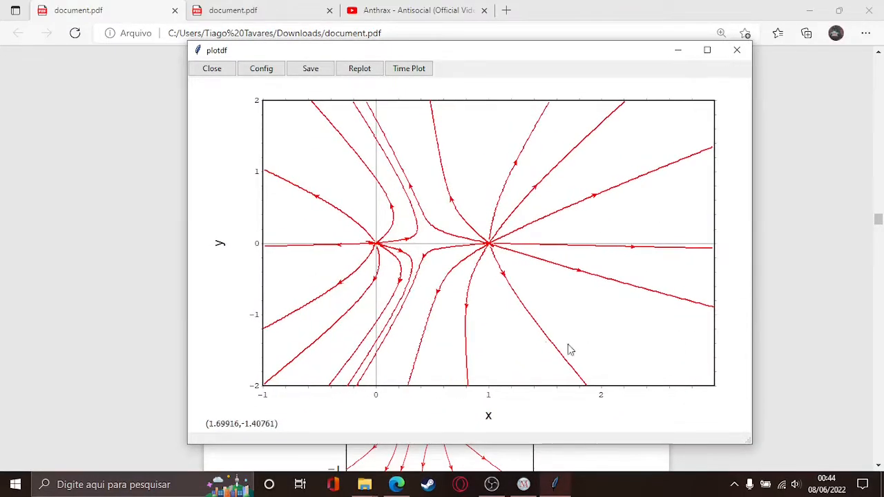
pyautogui.moveTo(451, 443); pyautogui.dragTo(451, 446)
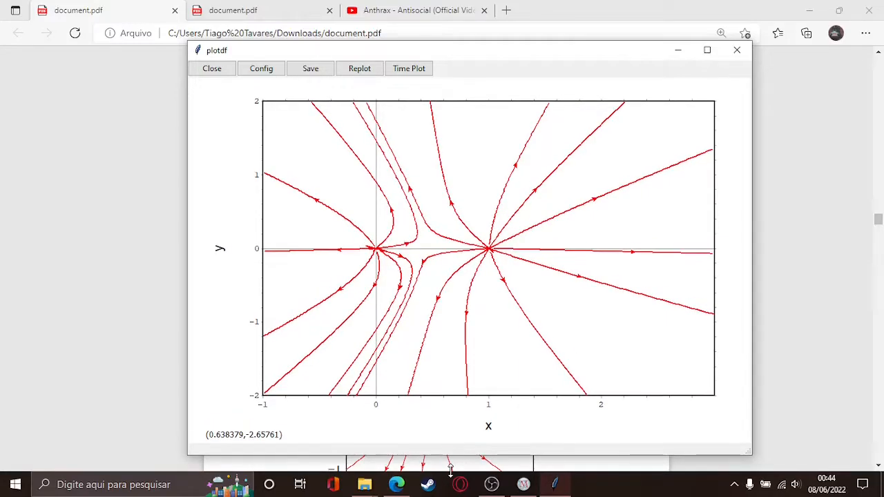
pyautogui.doubleClick(451, 446)
pyautogui.click(477, 131)
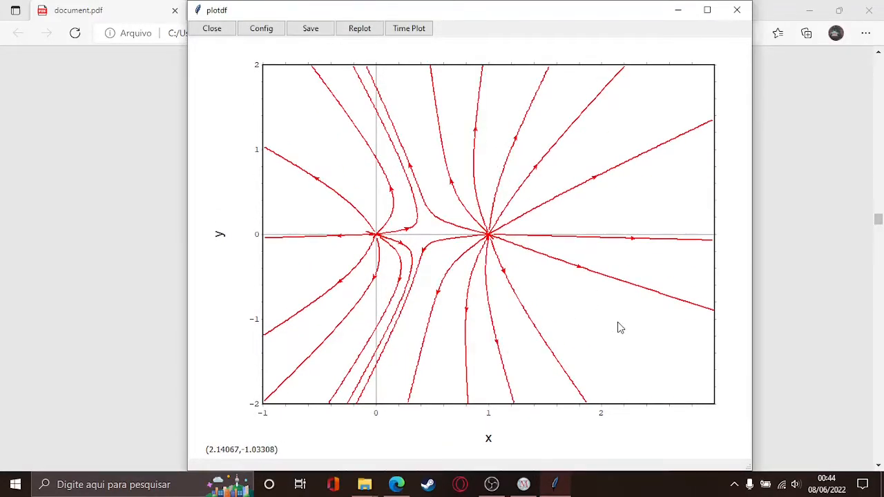
pyautogui.click(617, 322)
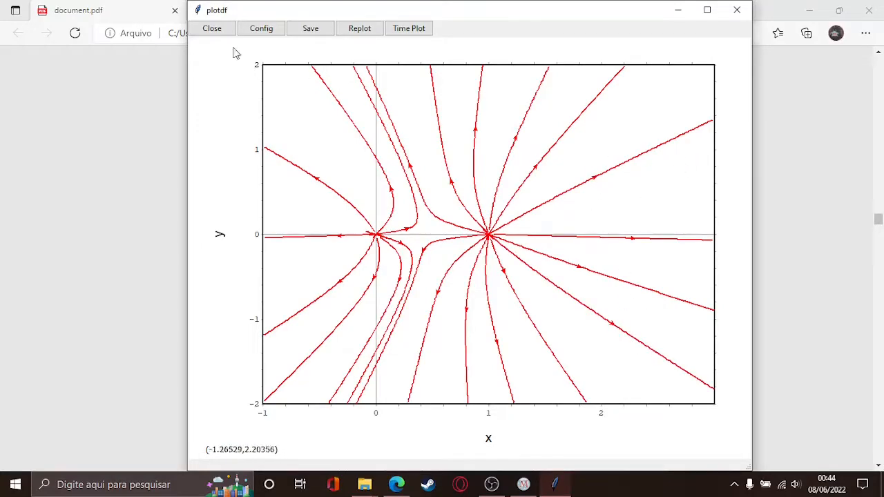
# Step: Clear the traces and apply Config settings: red field lines, blank vectors, line width 1.5
pyautogui.click(364, 36)
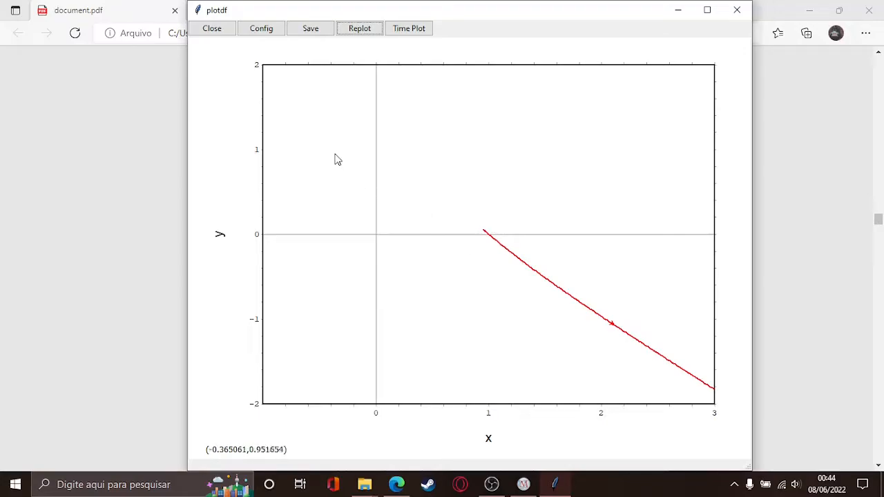
pyautogui.click(268, 32)
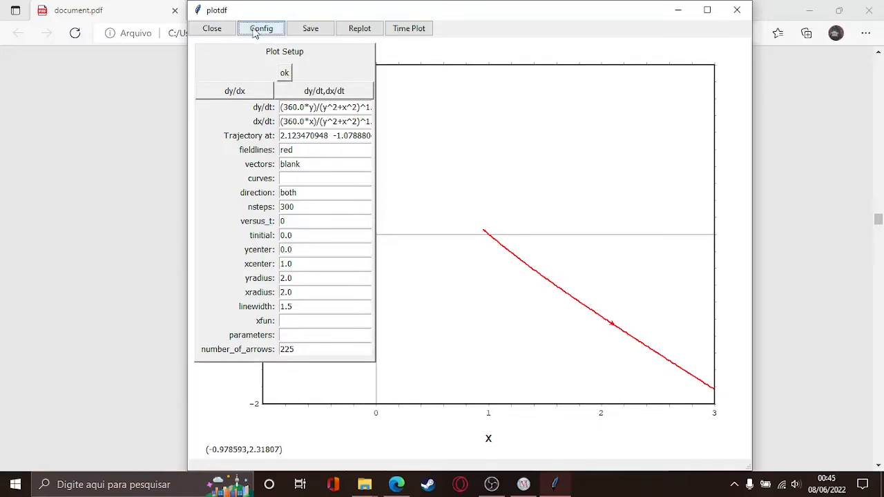
pyautogui.click(285, 74)
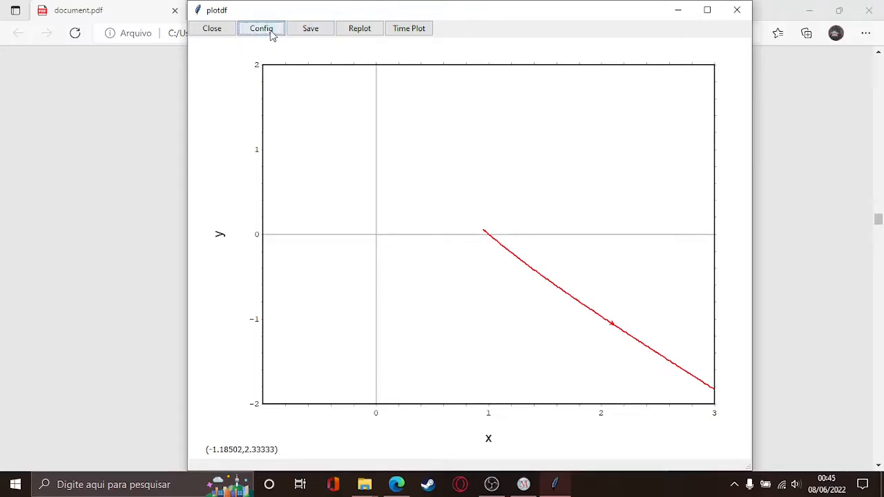
# Step: Trace red field lines at points around the charge at the origin
pyautogui.click(418, 189)
pyautogui.click(330, 188)
pyautogui.click(349, 290)
pyautogui.click(414, 292)
pyautogui.click(322, 257)
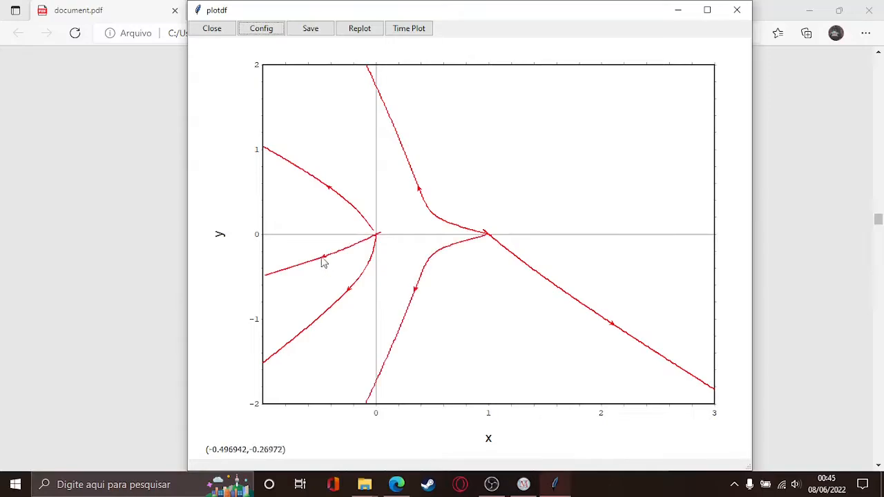
pyautogui.click(349, 139)
pyautogui.click(405, 220)
pyautogui.click(384, 301)
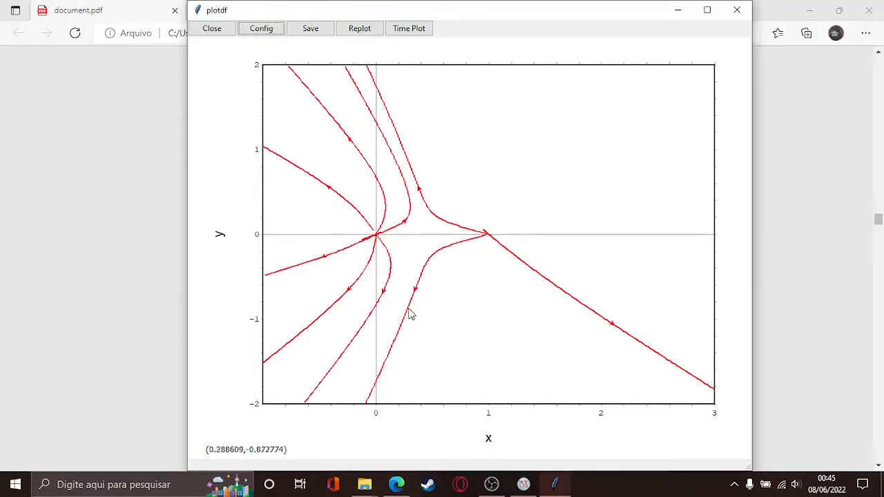
pyautogui.click(422, 247)
# Step: Trace field lines around the charge at (1,0), then clear the plot to start over
pyautogui.click(574, 161)
pyautogui.click(513, 147)
pyautogui.click(464, 130)
pyautogui.click(661, 192)
pyautogui.click(663, 268)
pyautogui.click(574, 359)
pyautogui.click(500, 375)
pyautogui.click(440, 371)
pyautogui.click(430, 137)
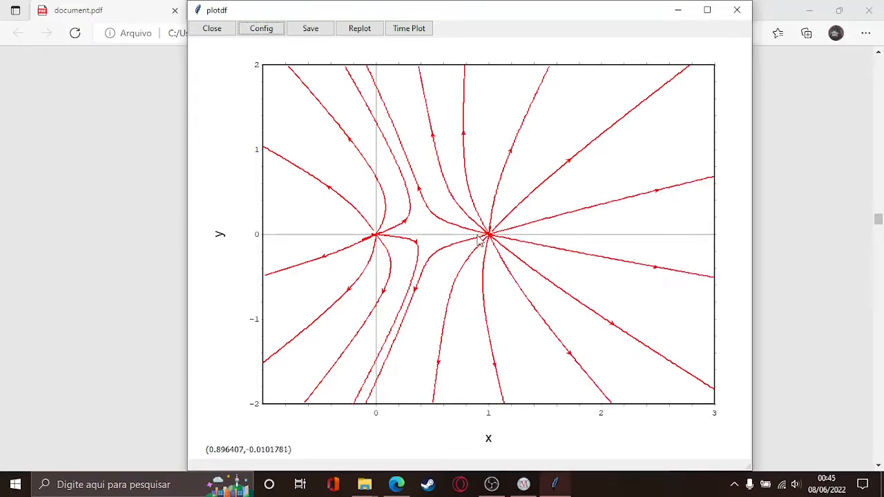
pyautogui.click(428, 230)
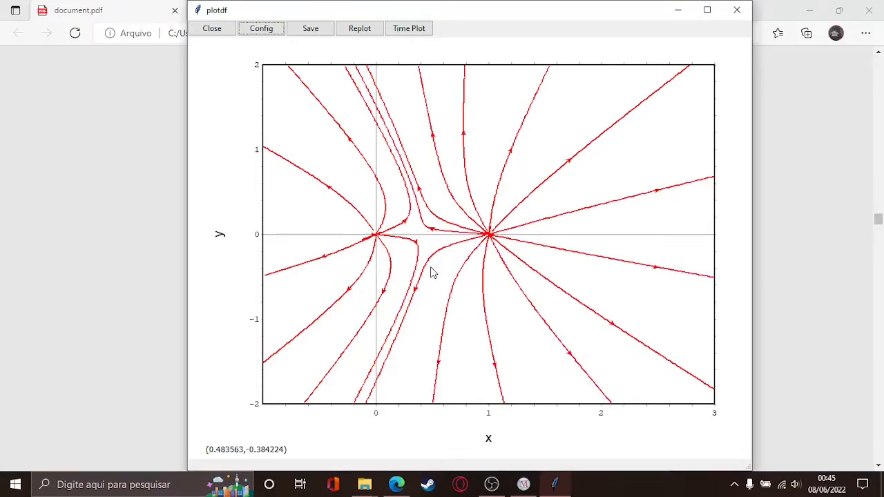
pyautogui.click(358, 31)
# Step: Redraw field lines radiating above, right of and below the charge at (1,0)
pyautogui.click(520, 183)
pyautogui.click(473, 183)
pyautogui.click(586, 194)
pyautogui.click(561, 263)
pyautogui.click(554, 337)
pyautogui.click(492, 372)
pyautogui.click(434, 312)
# Step: Add field lines around the origin charge and along the plot's right side
pyautogui.click(367, 309)
pyautogui.click(301, 294)
pyautogui.click(302, 187)
pyautogui.click(375, 165)
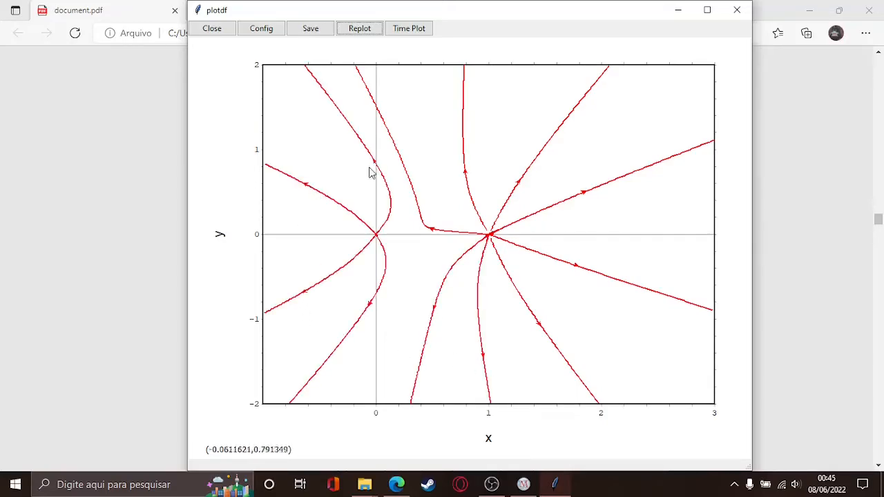
pyautogui.click(308, 226)
pyautogui.click(429, 273)
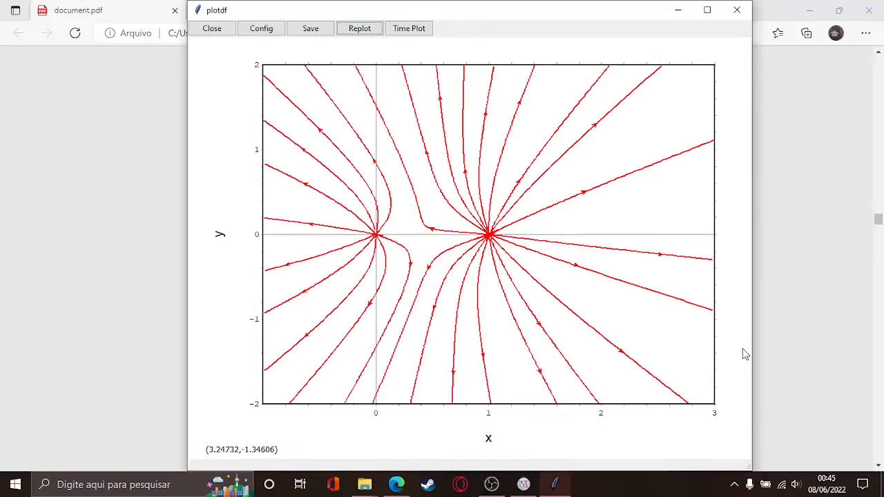
pyautogui.click(673, 221)
pyautogui.click(626, 121)
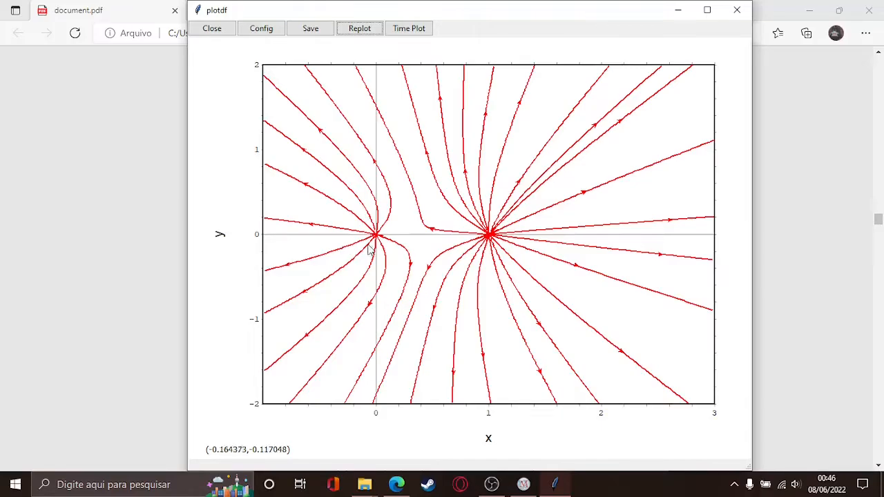
# Step: Hide the plot and scroll the PDF to Figure 6.2 on page 128 for comparison
pyautogui.moveTo(583, 20); pyautogui.dragTo(510, 158)
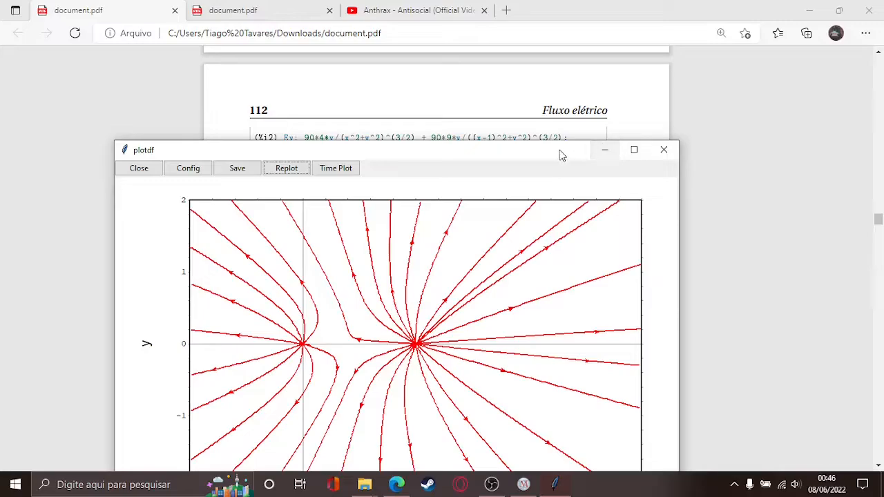
pyautogui.click(605, 150)
pyautogui.scroll(2, 508, 247)
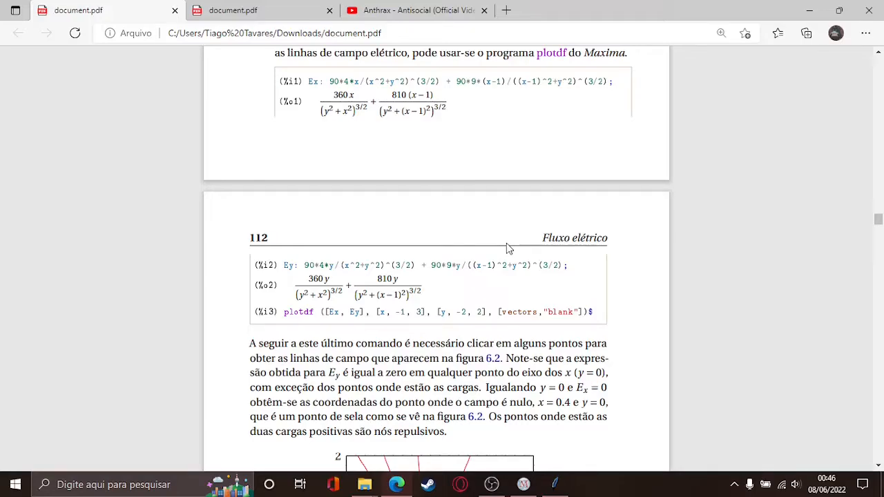
pyautogui.scroll(-1, 511, 243)
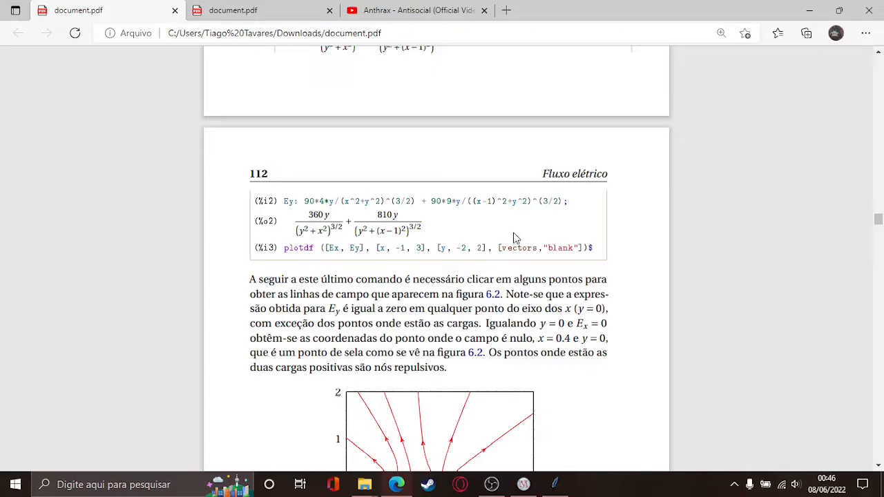
pyautogui.scroll(-2, 517, 238)
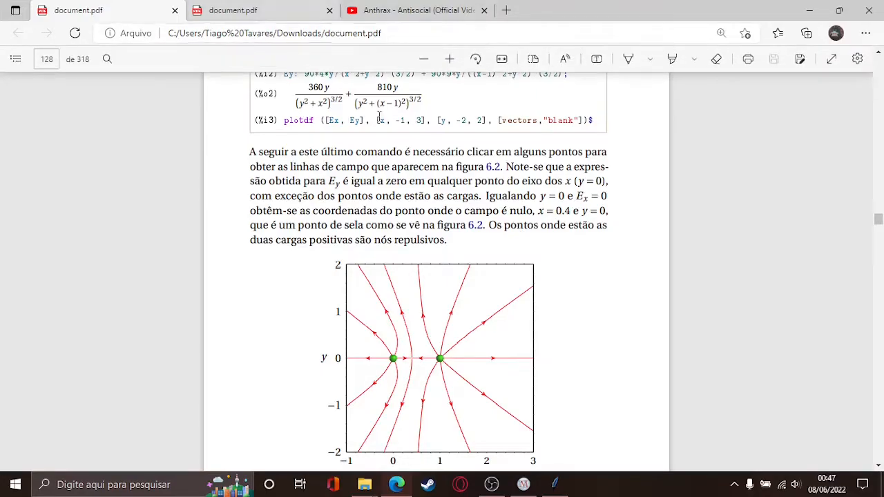
pyautogui.click(553, 488)
# Step: Position the plotdf window over the PDF figure and open its PostScript save options
pyautogui.moveTo(490, 156); pyautogui.dragTo(511, 44)
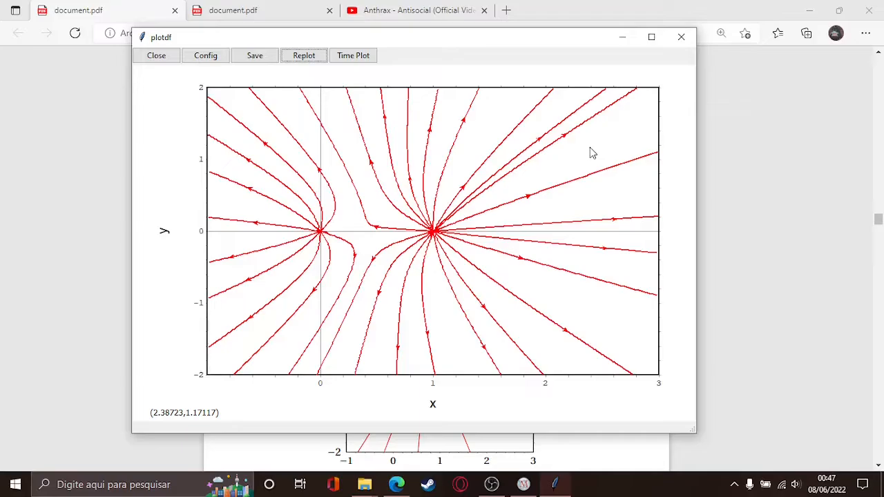
pyautogui.moveTo(536, 38); pyautogui.dragTo(570, 39)
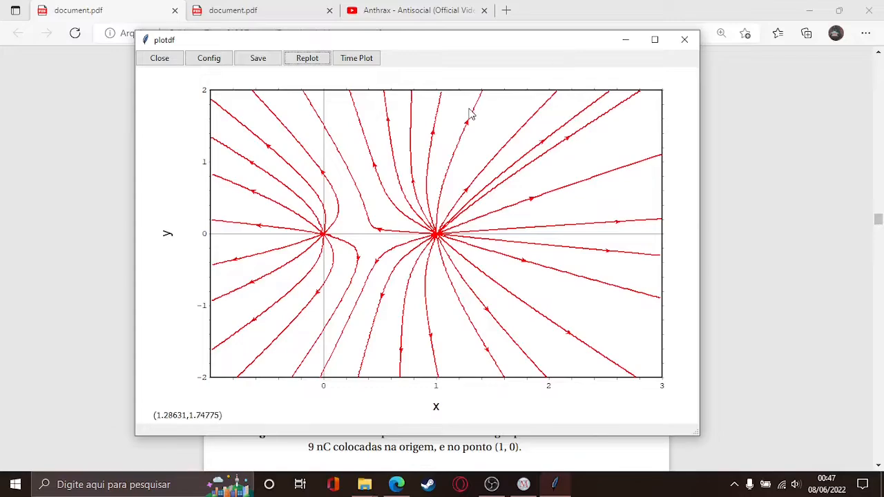
pyautogui.click(266, 61)
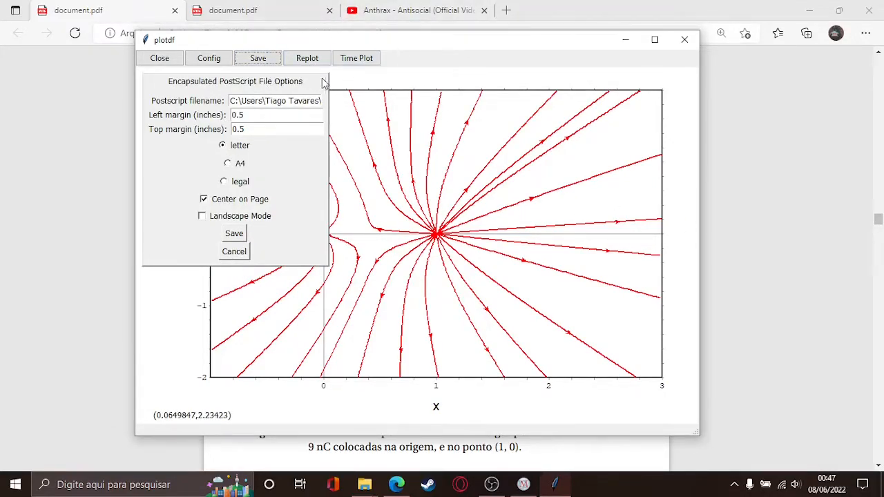
# Step: Close the plot window and save the worksheet as 'Exercicios pg 111 video aula 1.wxmx'
pyautogui.click(684, 40)
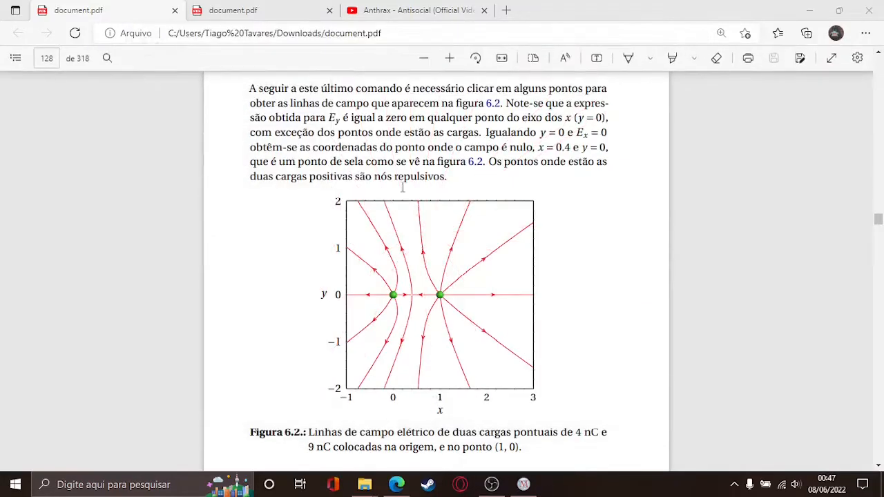
pyautogui.click(525, 485)
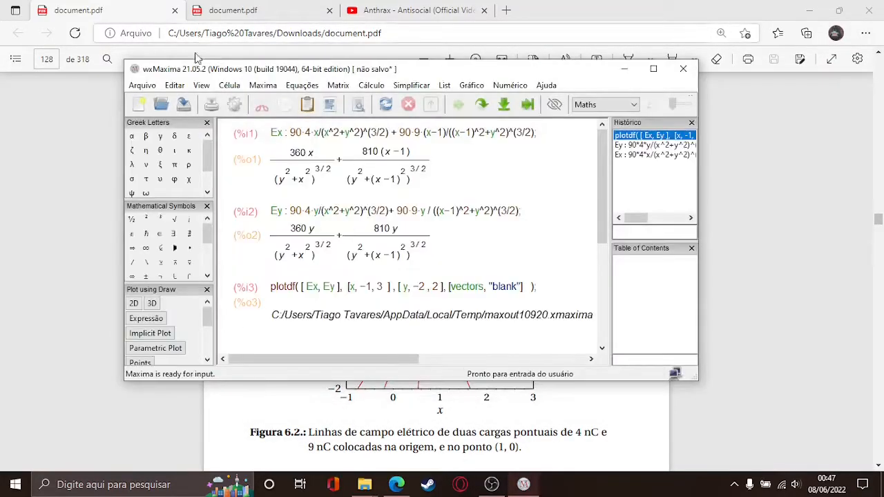
pyautogui.click(143, 86)
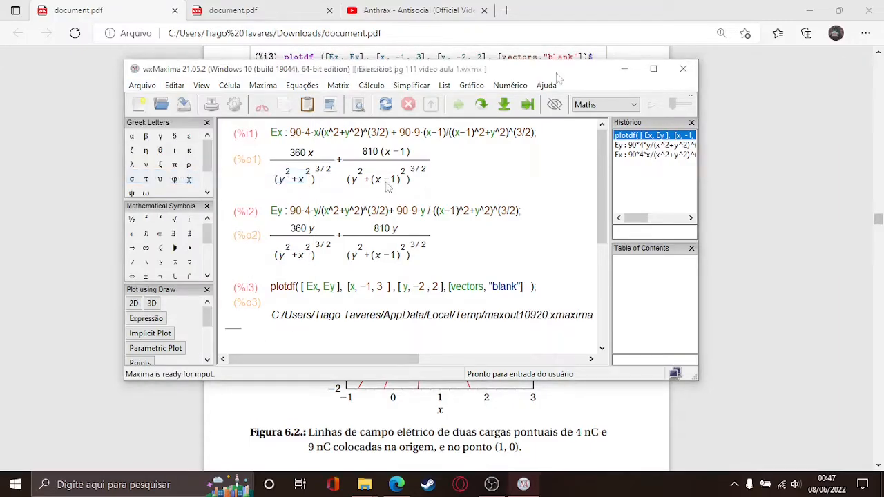
pyautogui.moveTo(558, 79); pyautogui.dragTo(558, 194)
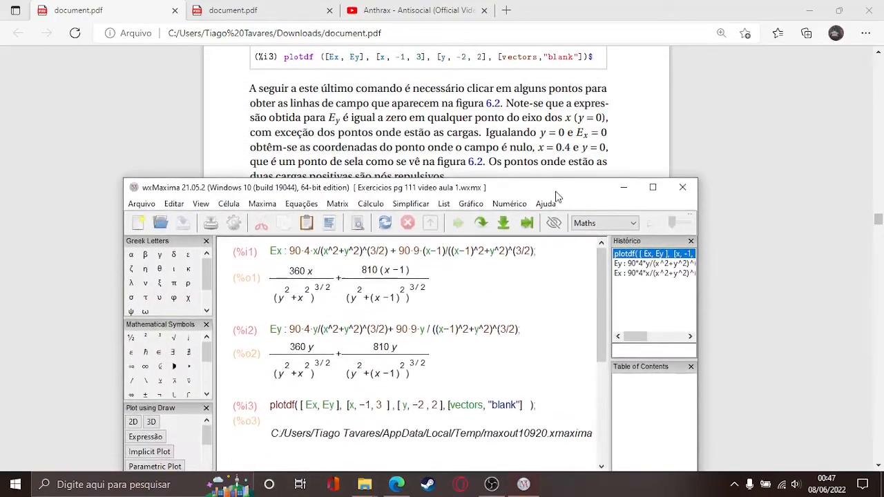
# Step: Minimize wxMaxima so PDF page 112 is in view
pyautogui.scroll(-4, 580, 124)
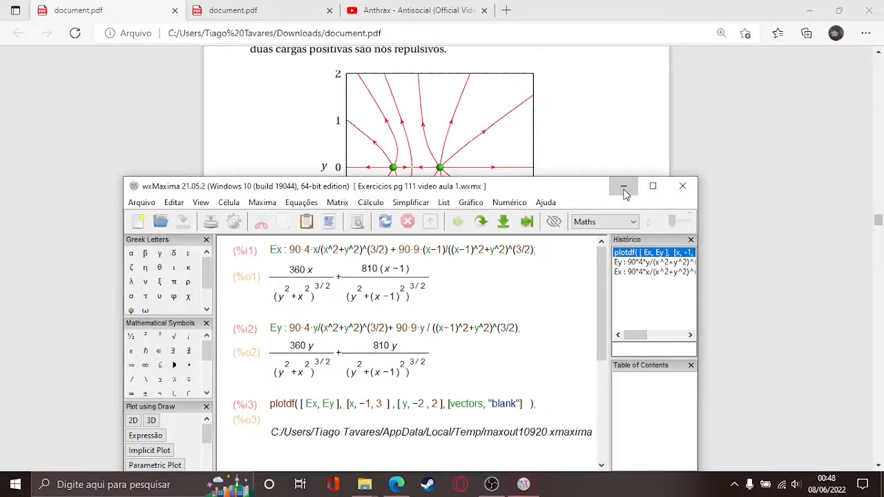
pyautogui.click(623, 186)
pyautogui.scroll(4, 574, 193)
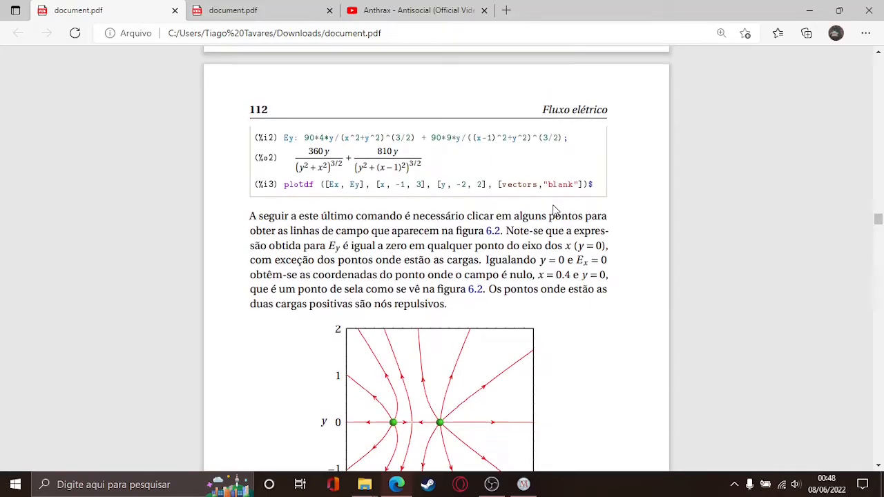